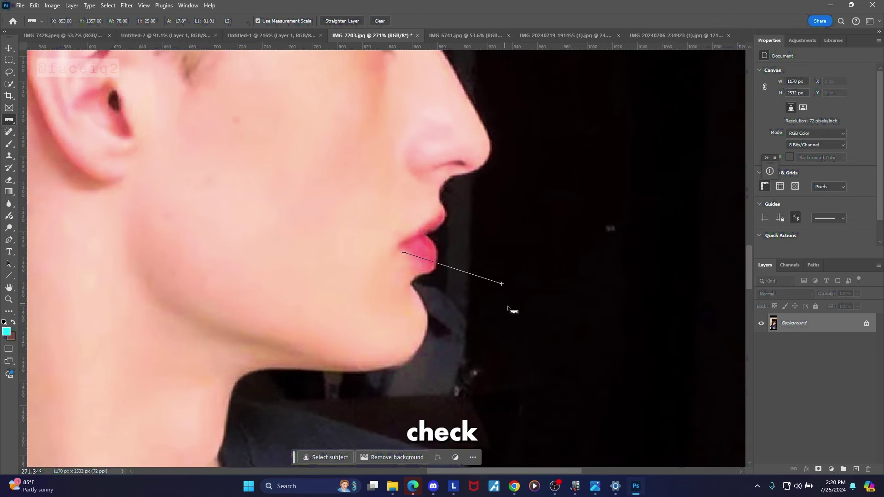
# - Measure the angle of the fold between the lower lip and chin with the Ruler tool
pyautogui.moveTo(511, 310); pyautogui.dragTo(514, 314)
pyautogui.moveTo(411, 282); pyautogui.dragTo(455, 261)
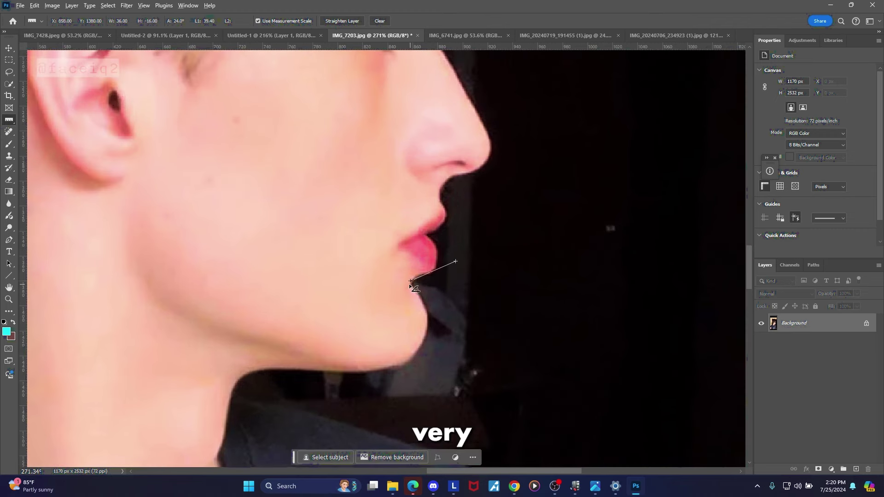
pyautogui.moveTo(410, 281)
pyautogui.mouseDown()
pyautogui.moveTo(425, 318)
pyautogui.moveTo(452, 344)
pyautogui.mouseUp()
pyautogui.scroll(-2, 477, 220)
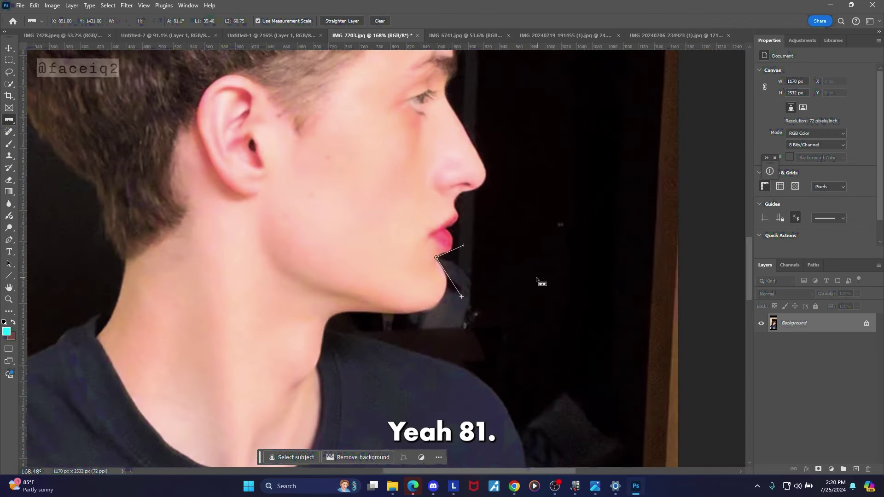
# - Brush a cyan line from the ear down to the jaw corner and a dot on the chin's front, undoing both marks
pyautogui.click(8, 143)
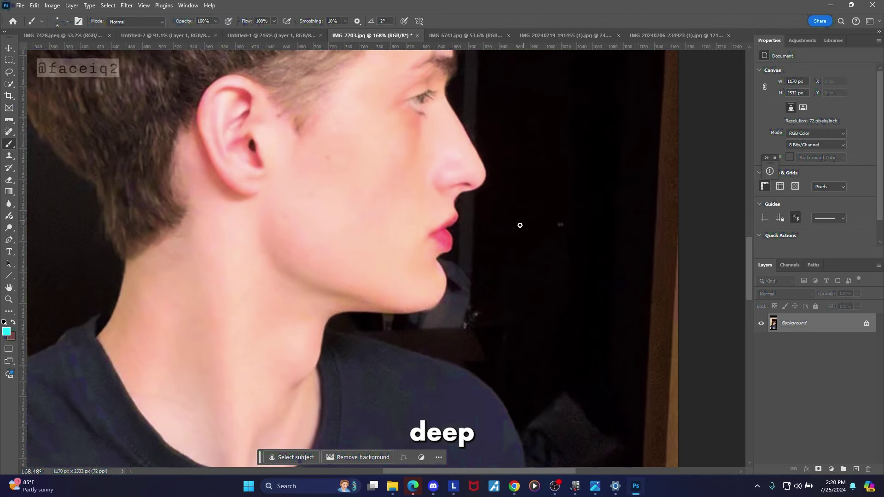
pyautogui.scroll(-1, 389, 185)
pyautogui.moveTo(294, 153); pyautogui.dragTo(308, 242)
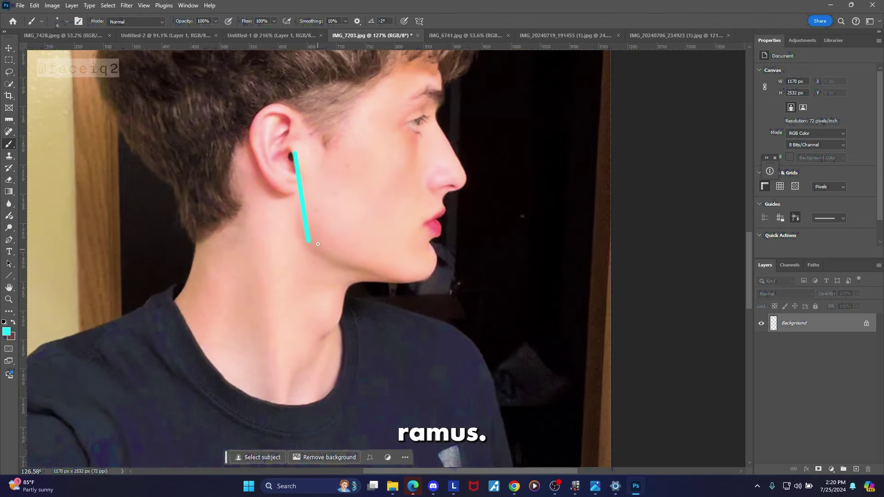
pyautogui.scroll(1, 443, 244)
pyautogui.scroll(1, 433, 295)
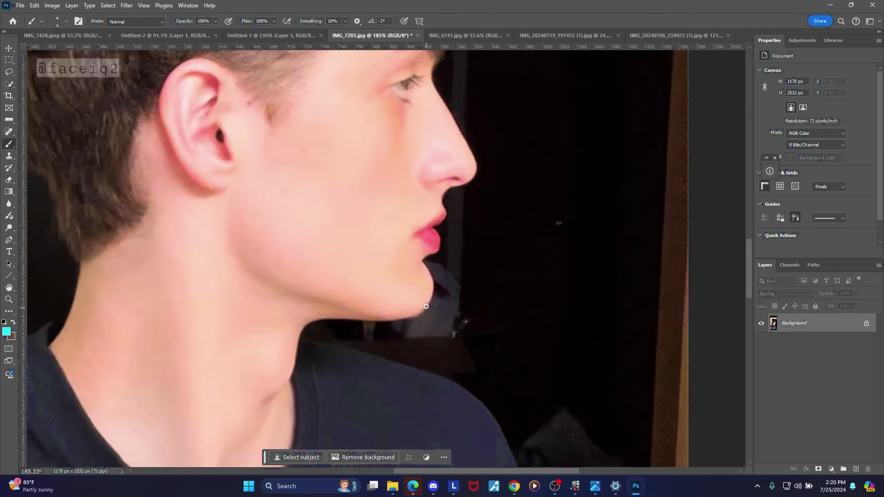
pyautogui.click(433, 295)
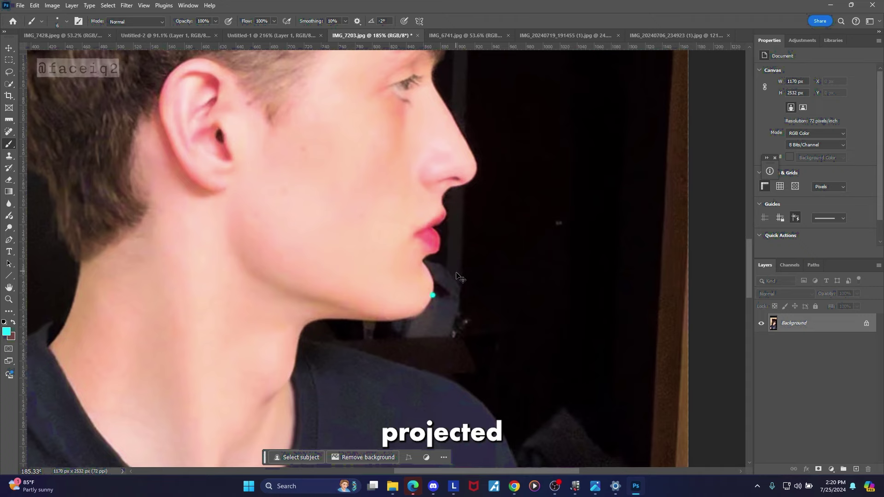
pyautogui.scroll(-1, 443, 280)
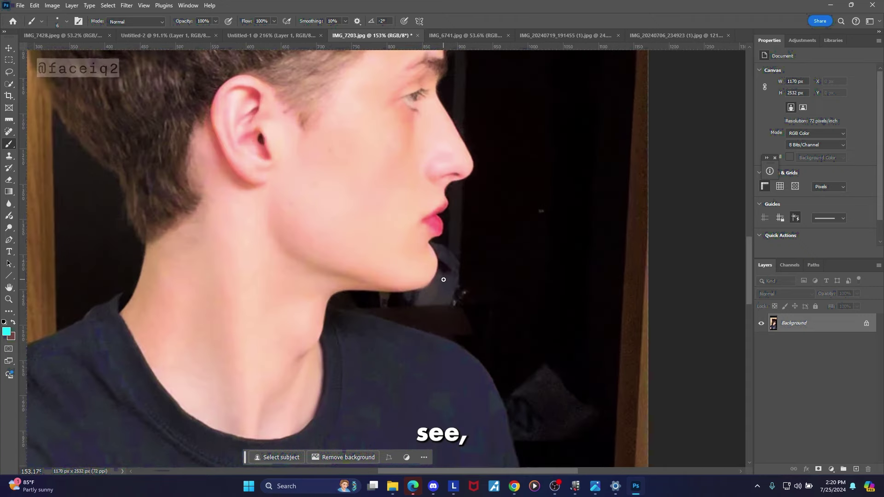
# - Measure the line from the front of the chin to the nose tip with the Ruler tool
pyautogui.click(9, 119)
pyautogui.moveTo(504, 270); pyautogui.dragTo(509, 277)
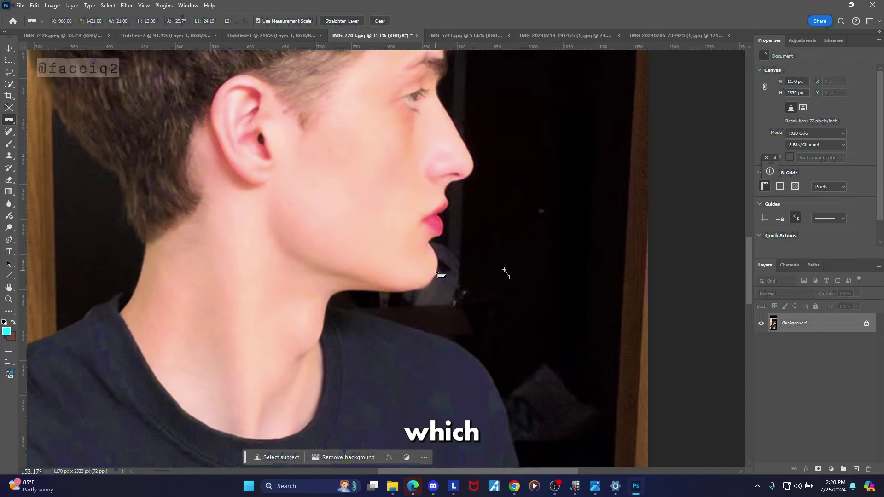
pyautogui.moveTo(435, 272); pyautogui.dragTo(475, 166)
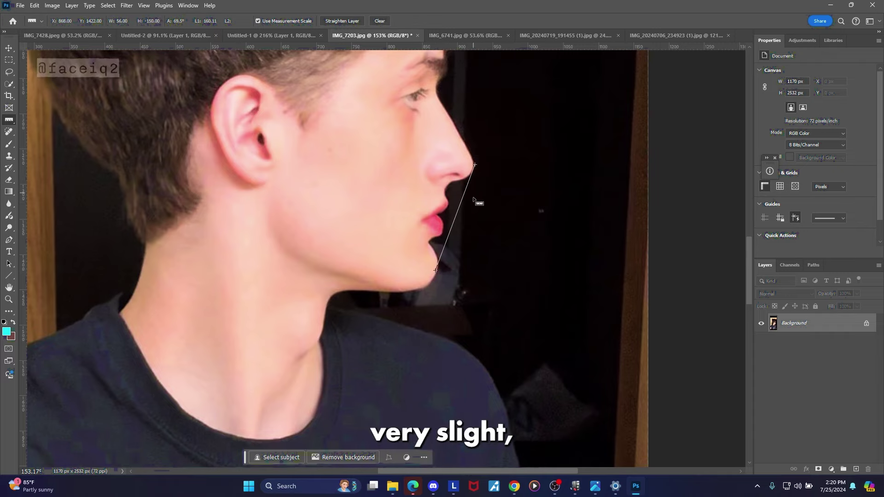
pyautogui.scroll(-4, 454, 226)
pyautogui.moveTo(465, 257); pyautogui.dragTo(468, 258)
pyautogui.scroll(2, 457, 253)
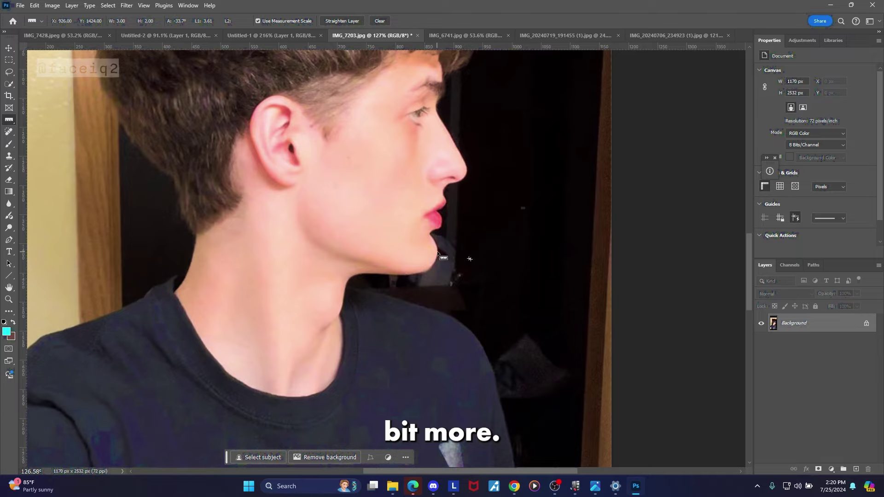
# - Open the profile photo in Liquify and warp the fold below the lower lip outward with a size 43 brush
pyautogui.scroll(2, 392, 230)
pyautogui.click(110, 6)
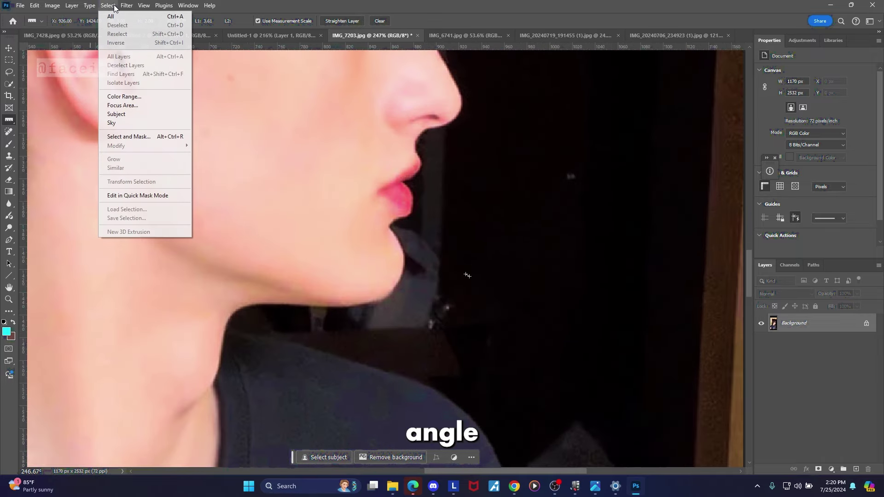
pyautogui.click(190, 91)
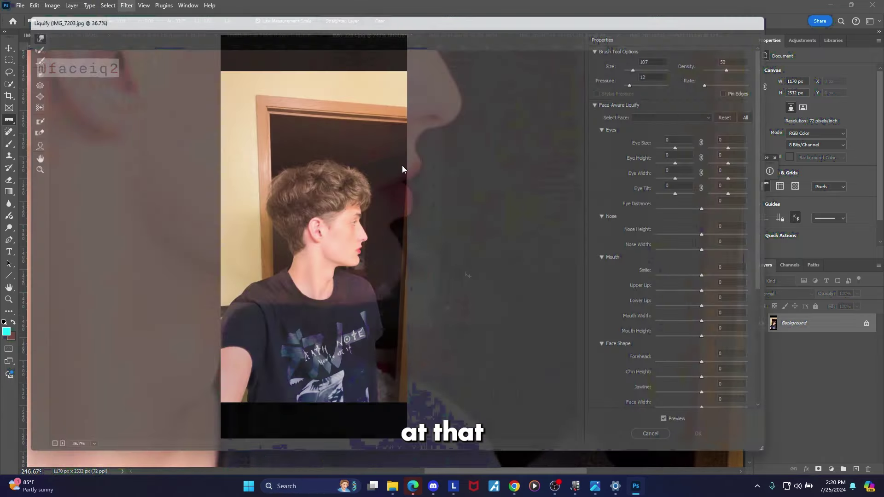
pyautogui.scroll(8, 402, 165)
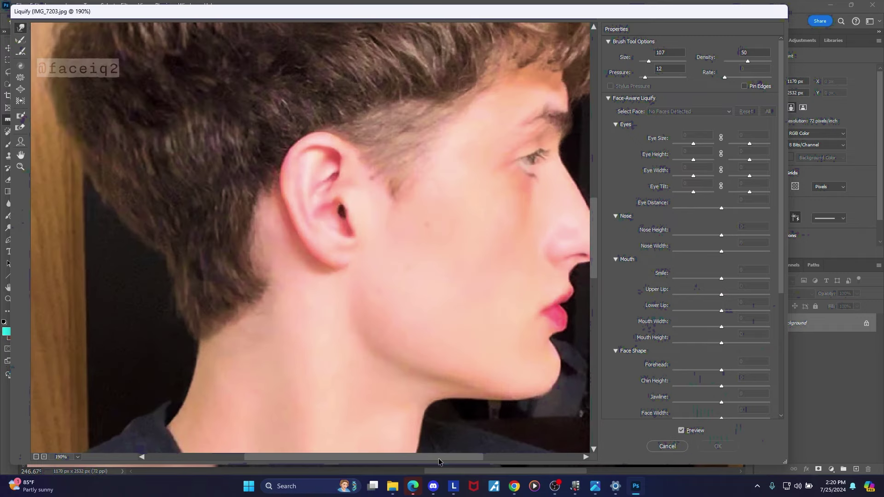
pyautogui.moveTo(438, 458); pyautogui.dragTo(467, 458)
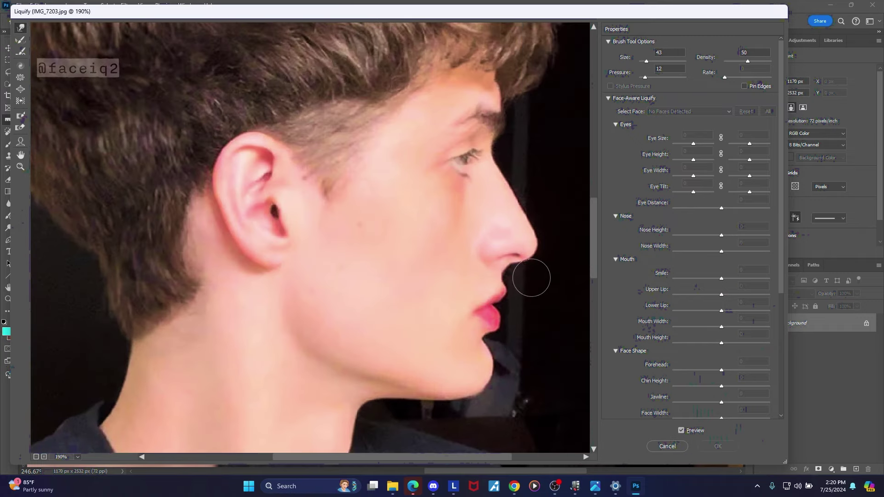
pyautogui.moveTo(468, 339); pyautogui.dragTo(481, 339)
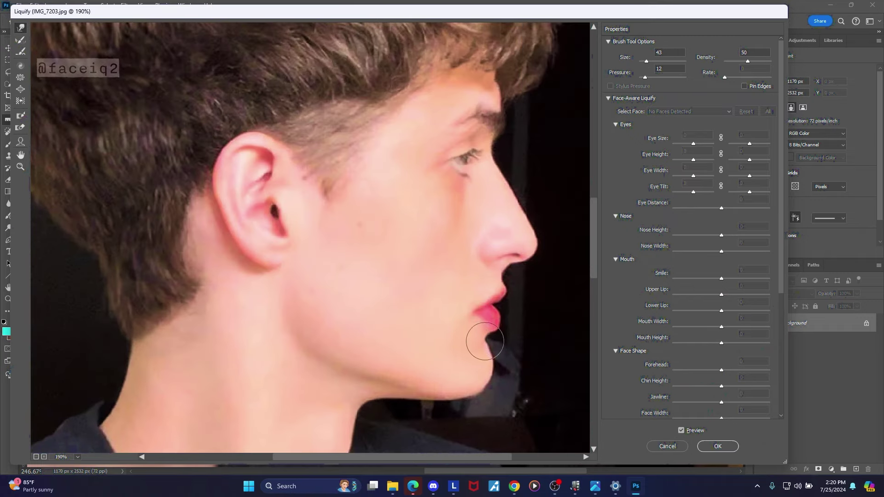
# - Set the Liquify brush size to 107, compare the chin edit with the preview off and on, and apply it
pyautogui.moveTo(645, 61); pyautogui.dragTo(648, 62)
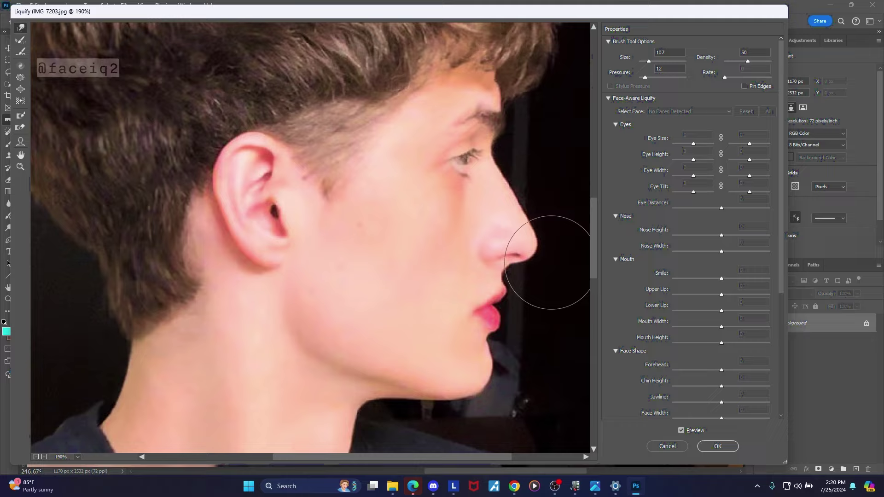
pyautogui.scroll(-10, 547, 262)
pyautogui.click(680, 430)
pyautogui.click(681, 430)
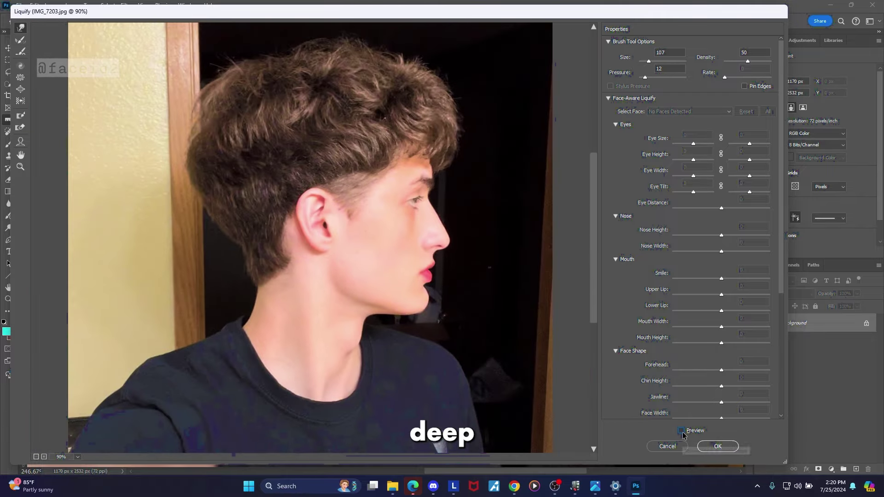
pyautogui.click(718, 446)
pyautogui.scroll(-3, 578, 317)
pyautogui.scroll(4, 529, 295)
pyautogui.scroll(-6, 497, 279)
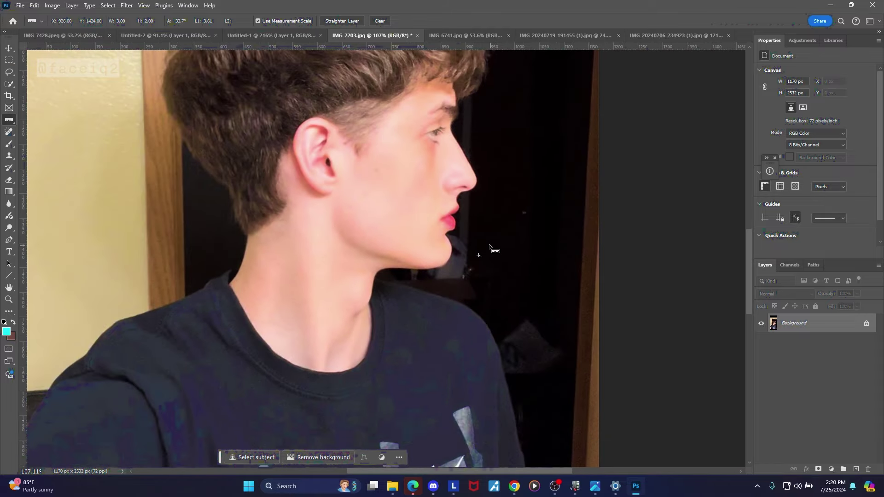
pyautogui.scroll(2, 483, 252)
pyautogui.scroll(3, 475, 217)
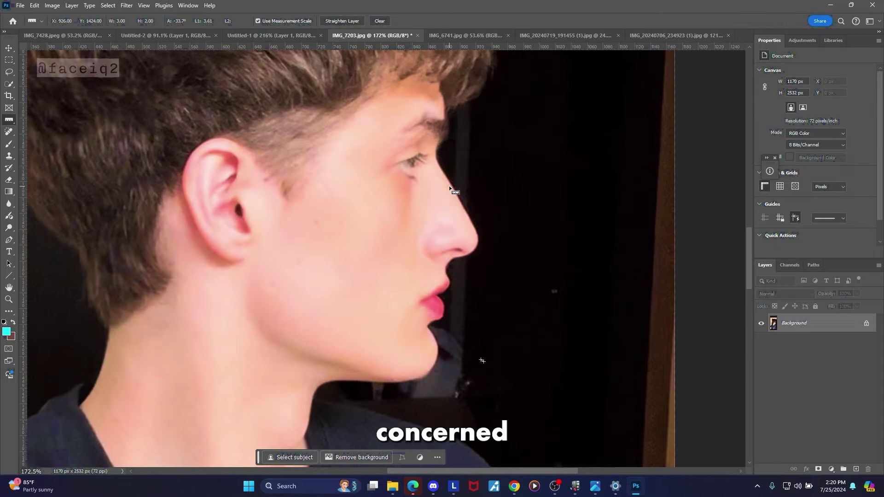
# - In the Untitled-1 portrait, brush trial strokes along the upper eyelids of both eyes and undo them
pyautogui.click(285, 36)
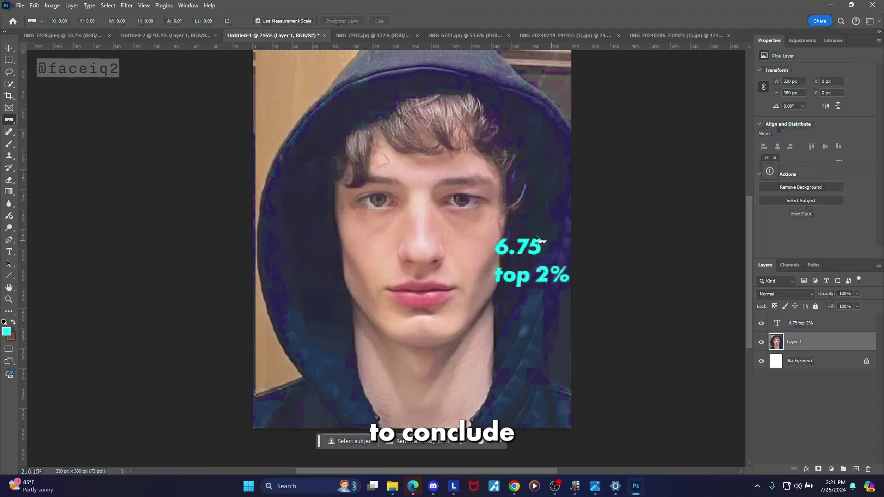
pyautogui.click(8, 143)
pyautogui.scroll(-3, 463, 189)
pyautogui.scroll(8, 463, 184)
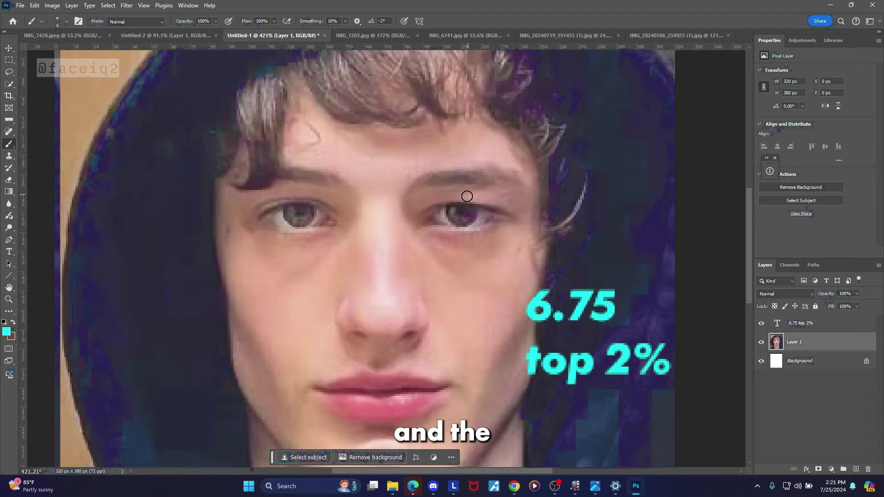
pyautogui.click(438, 199)
pyautogui.moveTo(462, 196)
pyautogui.mouseDown()
pyautogui.moveTo(508, 197)
pyautogui.moveTo(443, 194)
pyautogui.moveTo(489, 201)
pyautogui.mouseUp()
pyautogui.hotkey('ctrl', 'z')
pyautogui.moveTo(261, 202); pyautogui.dragTo(318, 197)
pyautogui.hotkey('ctrl', 'z')
pyautogui.moveTo(435, 200)
pyautogui.mouseDown()
pyautogui.moveTo(461, 189)
pyautogui.moveTo(497, 199)
pyautogui.moveTo(442, 201)
pyautogui.mouseUp()
pyautogui.hotkey('ctrl', 'z')
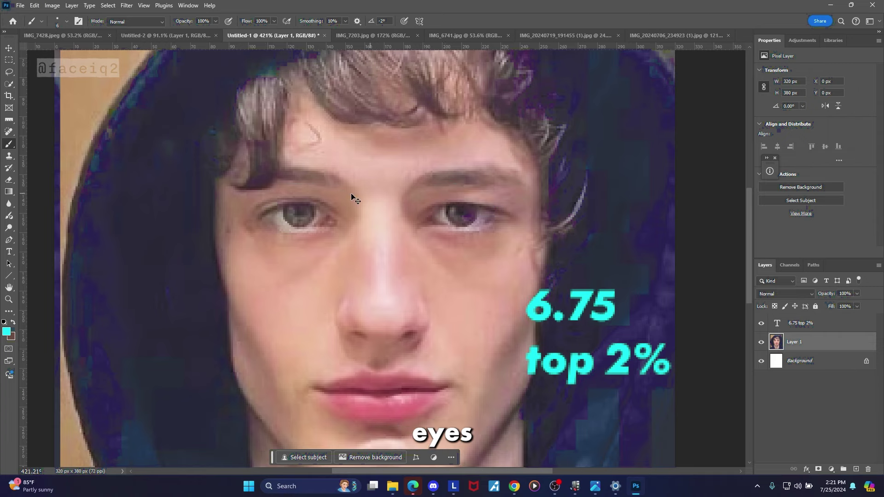
# - Brush a close-up stroke from one upper eyelid toward its inner corner and undo it
pyautogui.scroll(6, 249, 209)
pyautogui.scroll(-3, 322, 188)
pyautogui.moveTo(269, 202); pyautogui.dragTo(405, 196)
pyautogui.hotkey('ctrl', 'z')
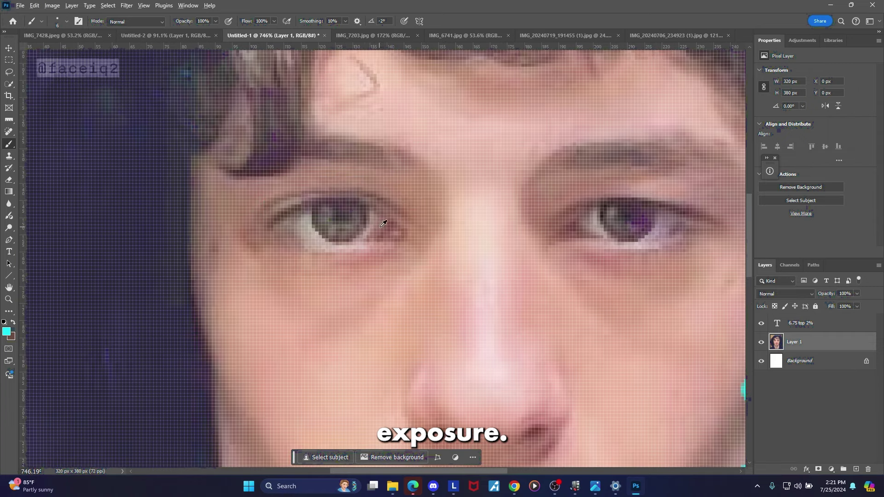
pyautogui.scroll(-3, 474, 224)
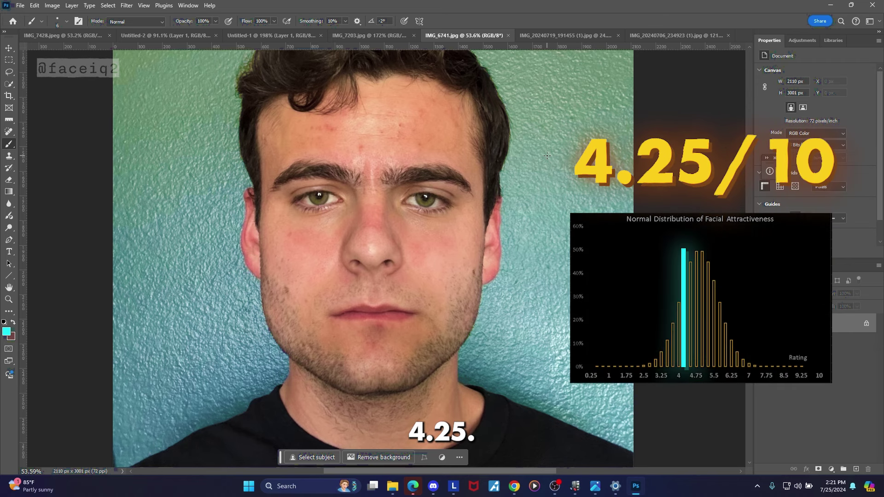
# - Mark the gap between the eyebrows in IMG_6741 with two upright cyan lines and a scribble, and undo the marks
pyautogui.scroll(5, 376, 173)
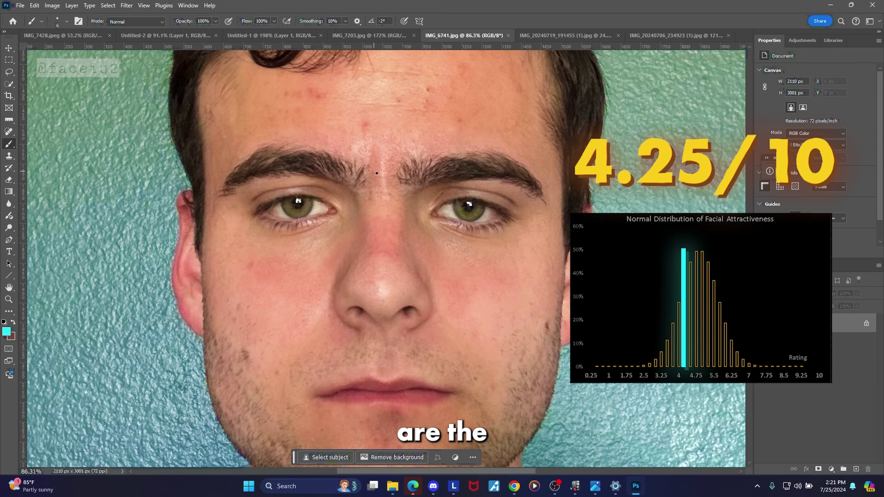
pyautogui.moveTo(377, 174); pyautogui.dragTo(380, 180)
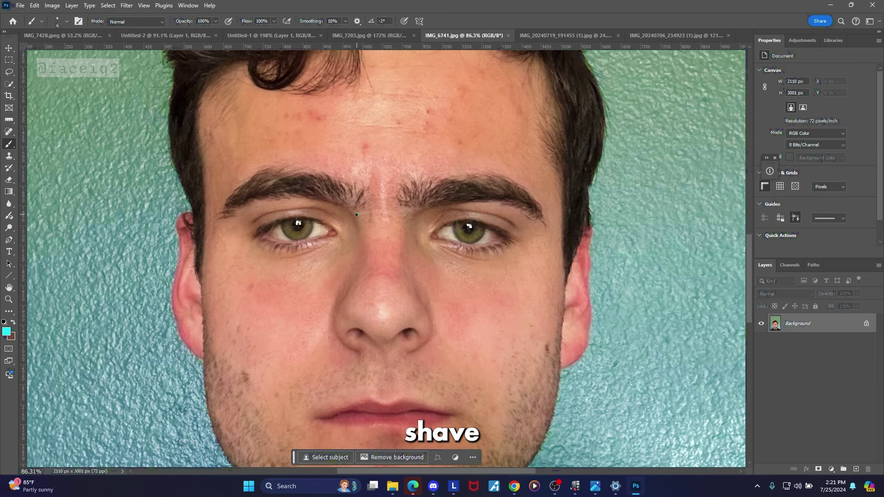
pyautogui.moveTo(356, 215)
pyautogui.mouseDown()
pyautogui.moveTo(353, 182)
pyautogui.moveTo(411, 215)
pyautogui.moveTo(405, 180)
pyautogui.moveTo(363, 200)
pyautogui.moveTo(388, 195)
pyautogui.mouseUp()
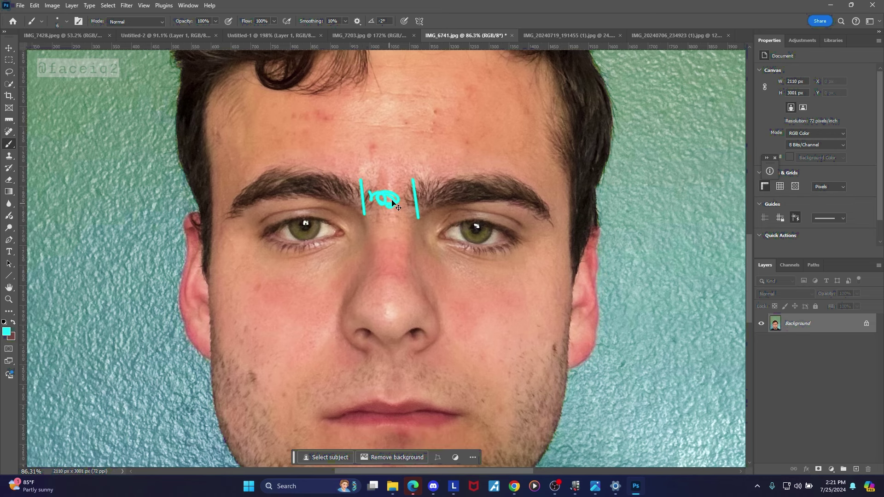
pyautogui.hotkey('ctrl', 'z')
pyautogui.hotkey('ctrl', 'z')
pyautogui.hotkey('ctrl', 'z')
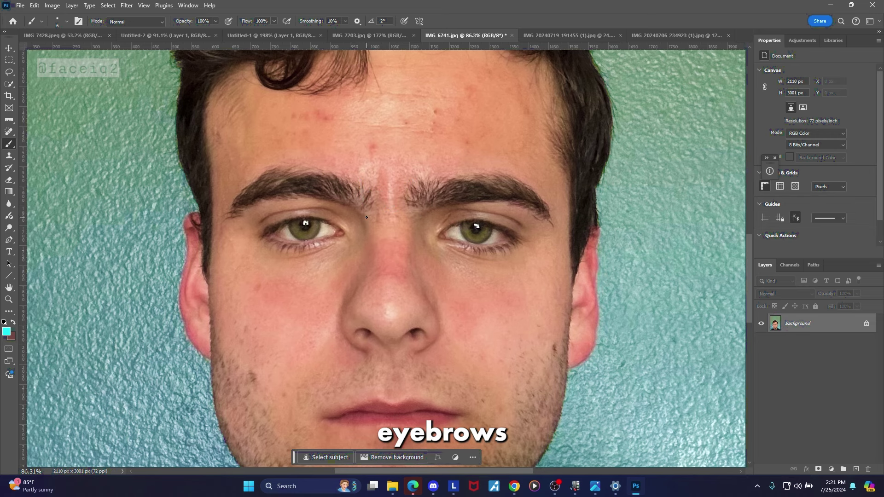
# - Trace curved lines from the inner brows down the sides of the nose and undo each stroke
pyautogui.scroll(3, 365, 238)
pyautogui.moveTo(364, 209)
pyautogui.mouseDown()
pyautogui.moveTo(374, 271)
pyautogui.moveTo(363, 318)
pyautogui.mouseUp()
pyautogui.hotkey('ctrl', 'z')
pyautogui.moveTo(440, 207); pyautogui.dragTo(433, 323)
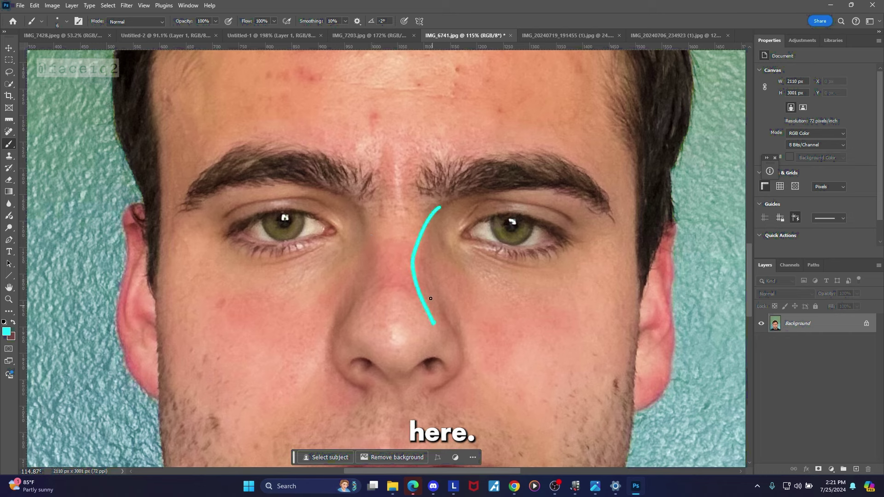
pyautogui.hotkey('ctrl', 'z')
pyautogui.moveTo(449, 200)
pyautogui.mouseDown()
pyautogui.moveTo(429, 216)
pyautogui.moveTo(425, 278)
pyautogui.mouseUp()
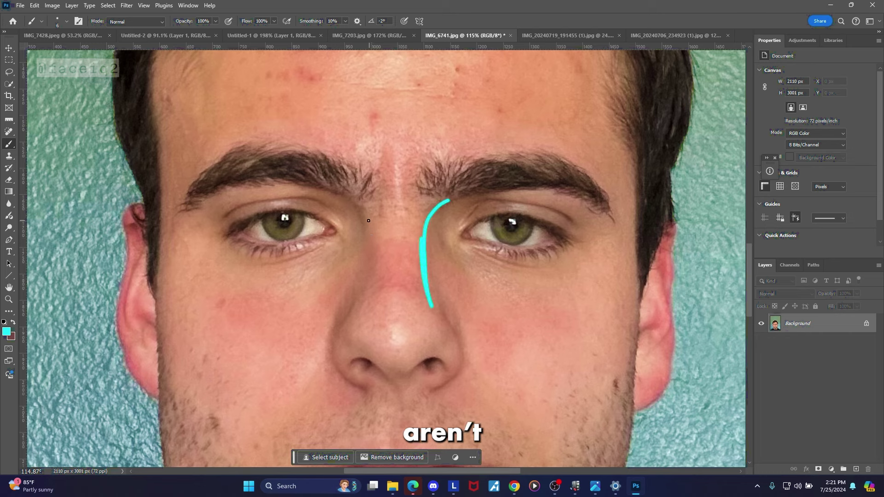
pyautogui.hotkey('ctrl', 'z')
pyautogui.moveTo(442, 201)
pyautogui.mouseDown()
pyautogui.moveTo(430, 220)
pyautogui.moveTo(428, 291)
pyautogui.mouseUp()
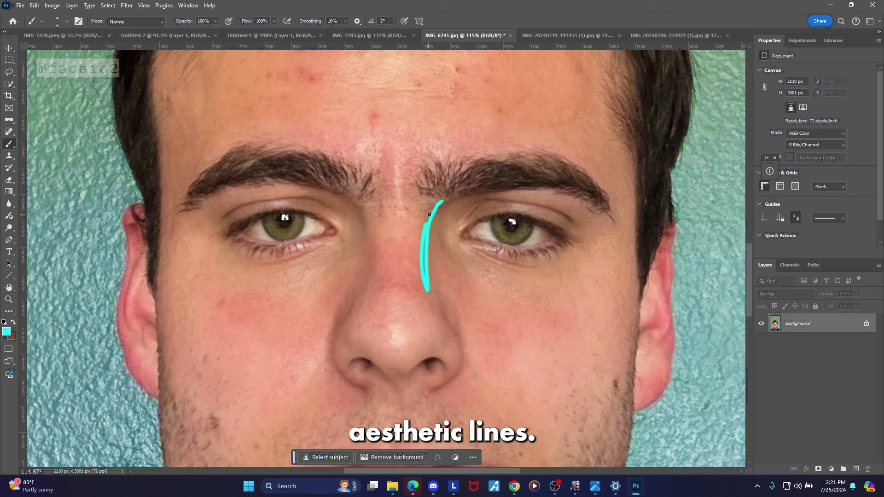
pyautogui.hotkey('ctrl', 'z')
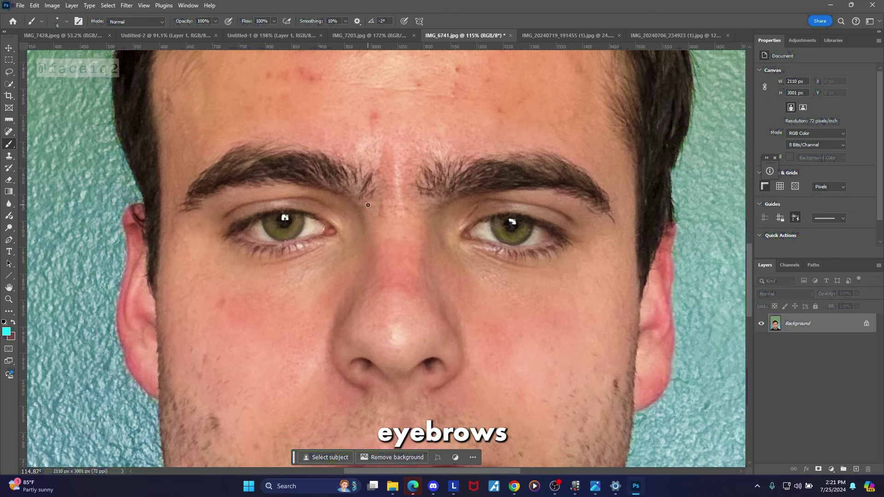
# - Brush trial marks at the inner ends of both eyebrows
pyautogui.moveTo(368, 173); pyautogui.dragTo(368, 170)
pyautogui.moveTo(427, 203)
pyautogui.mouseDown()
pyautogui.moveTo(428, 167)
pyautogui.moveTo(385, 192)
pyautogui.moveTo(404, 177)
pyautogui.mouseUp()
pyautogui.scroll(-2, 407, 177)
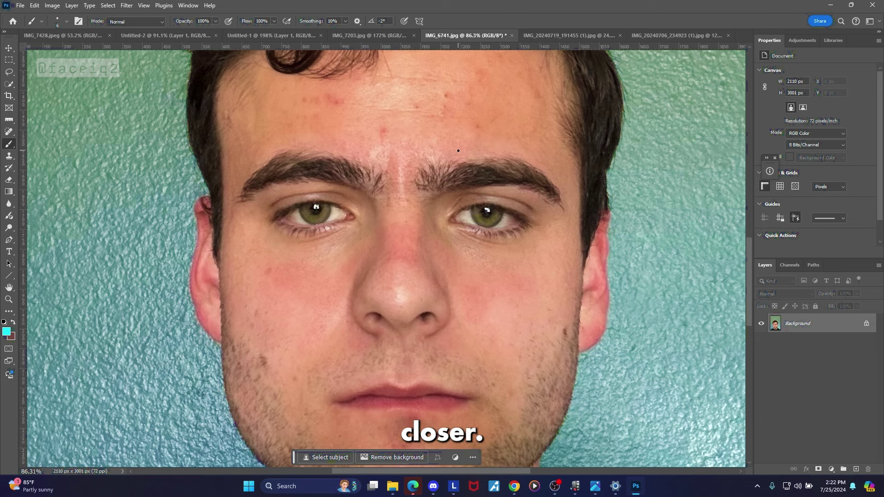
pyautogui.scroll(-3, 373, 204)
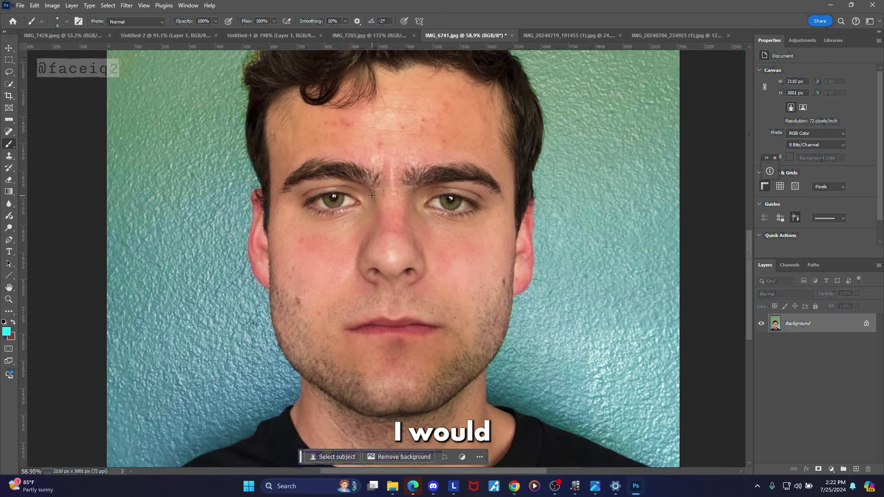
pyautogui.scroll(5, 387, 211)
pyautogui.scroll(-6, 386, 211)
pyautogui.scroll(-1, 474, 201)
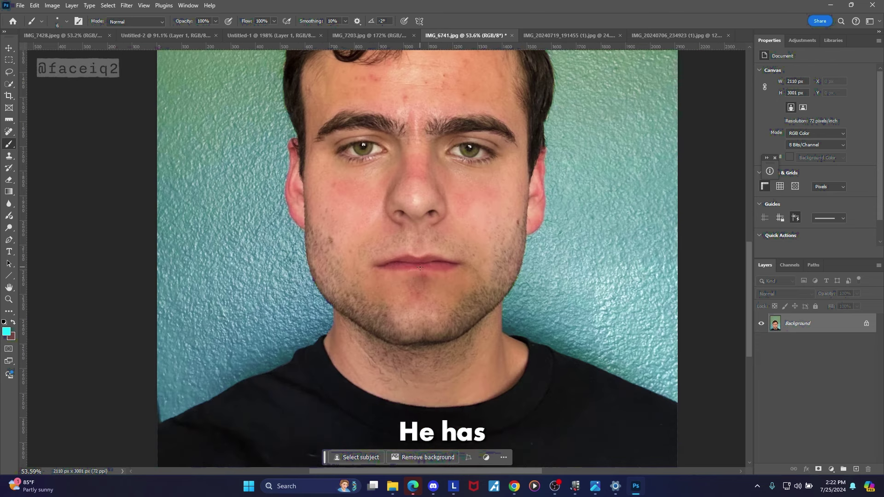
# - Circle the lower nose in IMG_6741 with a cyan brush stroke and undo it
pyautogui.moveTo(405, 164)
pyautogui.mouseDown()
pyautogui.moveTo(385, 180)
pyautogui.moveTo(439, 199)
pyautogui.moveTo(396, 183)
pyautogui.mouseUp()
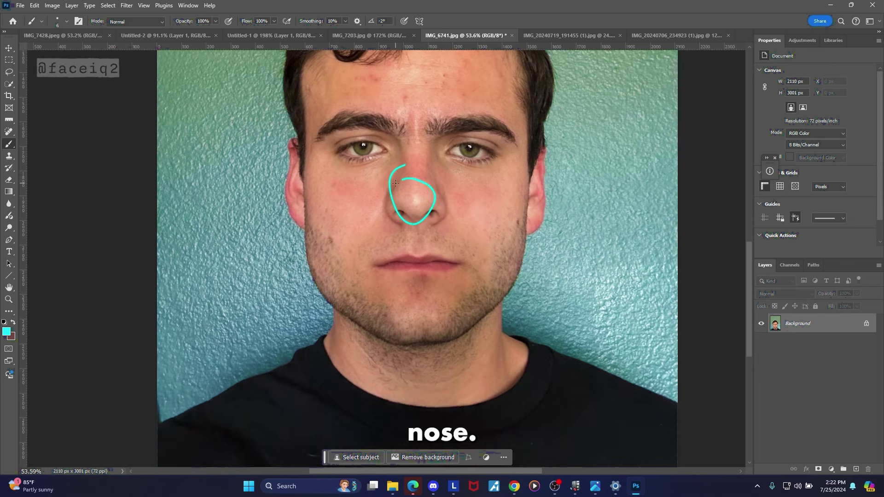
pyautogui.hotkey('ctrl', 'z')
pyautogui.scroll(-1, 397, 277)
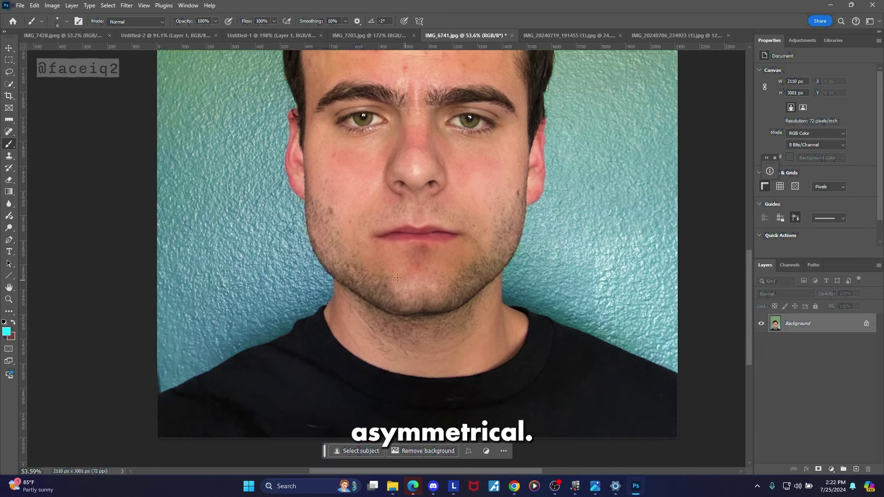
# - Mark the forehead width between both temples with a straight brush line and undo it
pyautogui.scroll(4, 323, 206)
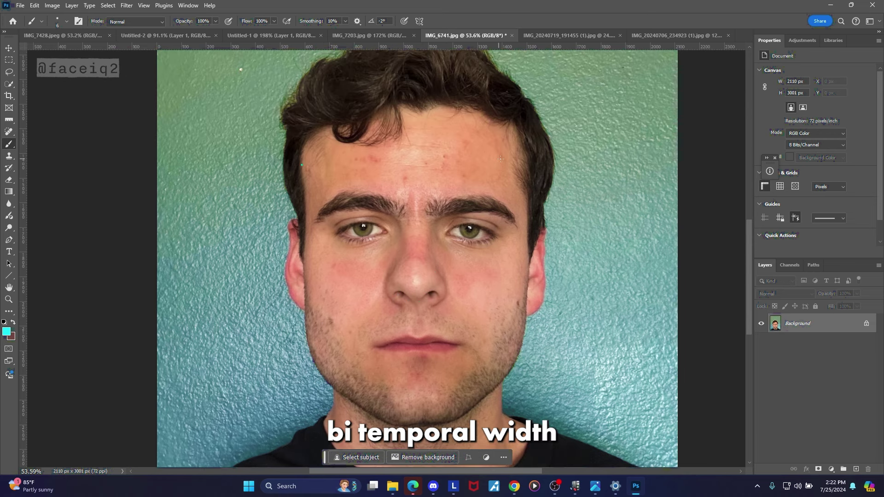
pyautogui.keyDown('shift'); pyautogui.click(525, 163); pyautogui.keyUp('shift')
pyautogui.hotkey('ctrl', 'z')
pyautogui.hotkey('ctrl', 'z')
# - Brush a trial mark on the nose in the frontal portrait IMG_6741
pyautogui.scroll(-4, 451, 185)
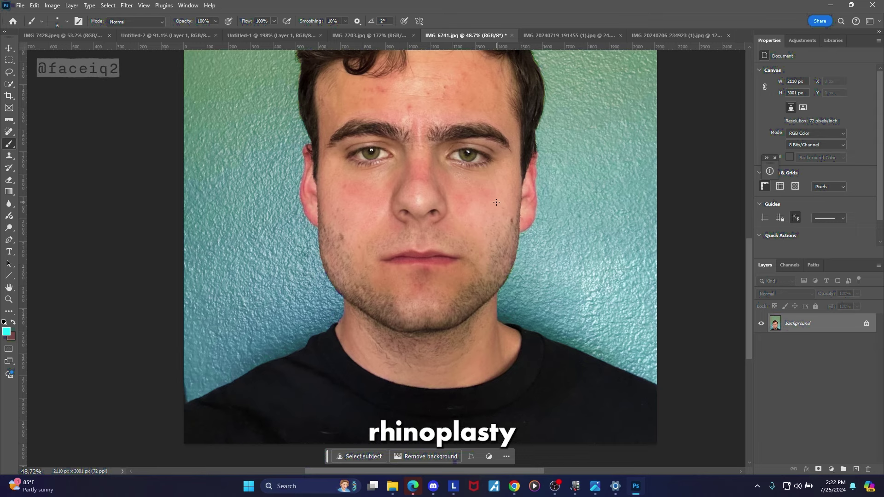
pyautogui.moveTo(416, 186)
pyautogui.mouseDown()
pyautogui.moveTo(403, 203)
pyautogui.moveTo(429, 198)
pyautogui.moveTo(403, 205)
pyautogui.moveTo(420, 213)
pyautogui.moveTo(414, 195)
pyautogui.mouseUp()
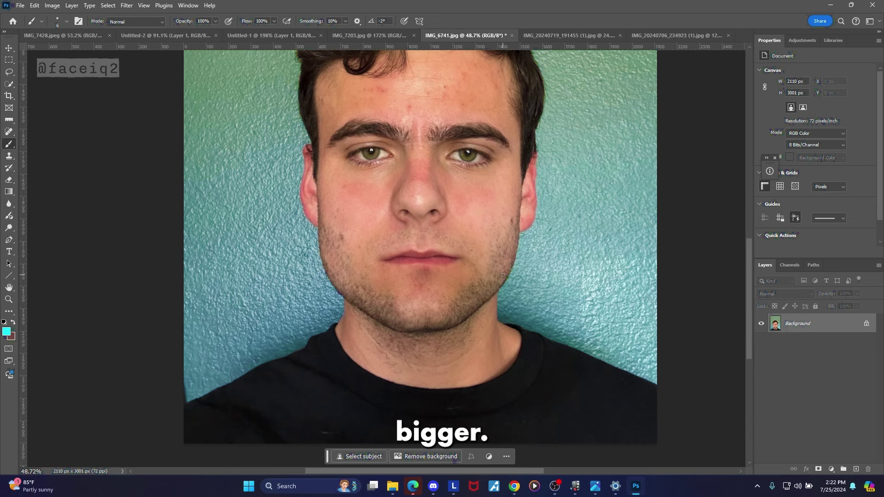
pyautogui.scroll(3, 503, 275)
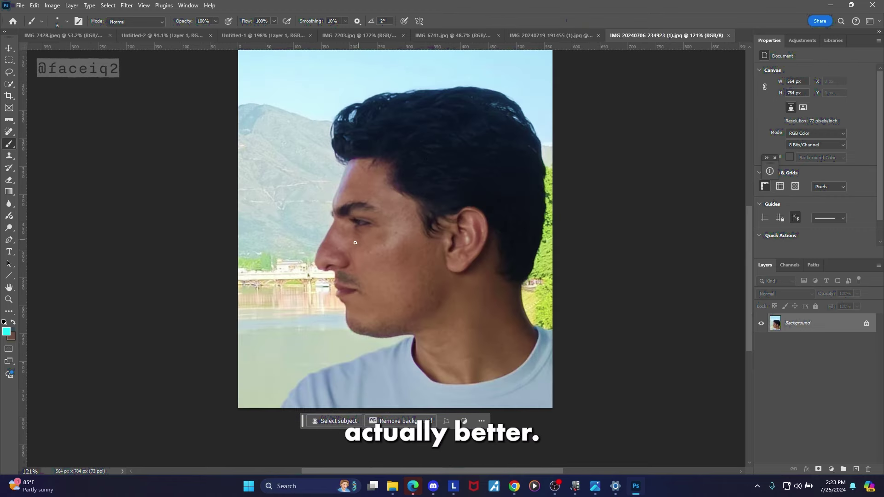
# - Circle the hair and the eye in profile photo IMG_20240706_234923 and undo each brush mark
pyautogui.scroll(3, 355, 243)
pyautogui.scroll(3, 357, 342)
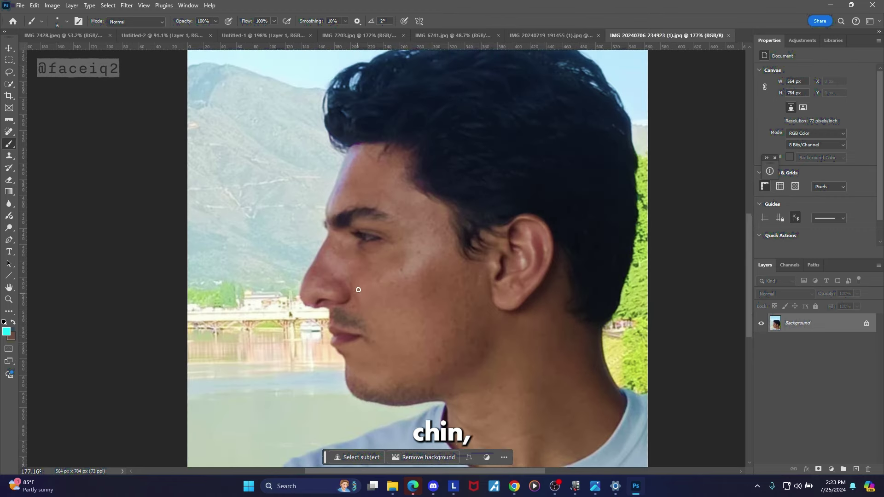
pyautogui.moveTo(447, 120)
pyautogui.mouseDown()
pyautogui.moveTo(474, 200)
pyautogui.moveTo(433, 122)
pyautogui.mouseUp()
pyautogui.hotkey('ctrl', 'z')
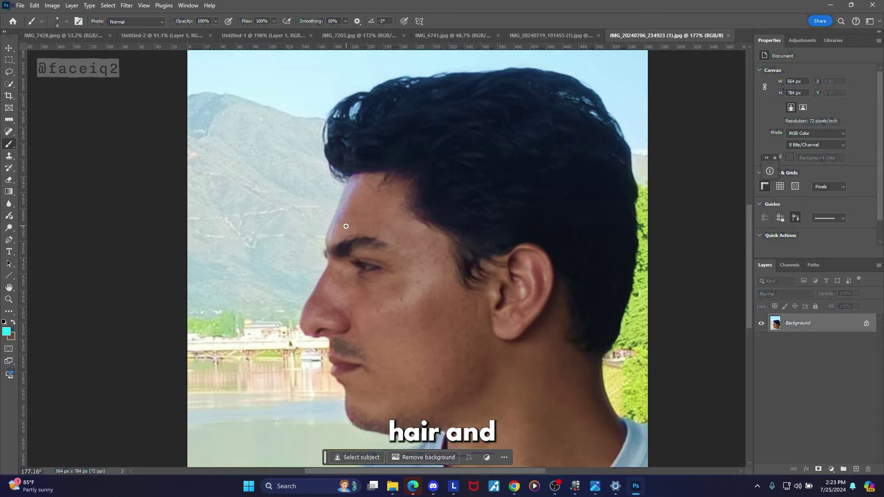
pyautogui.scroll(-1, 356, 243)
pyautogui.moveTo(354, 243)
pyautogui.mouseDown()
pyautogui.moveTo(387, 237)
pyautogui.moveTo(378, 275)
pyautogui.moveTo(340, 249)
pyautogui.moveTo(375, 257)
pyautogui.mouseUp()
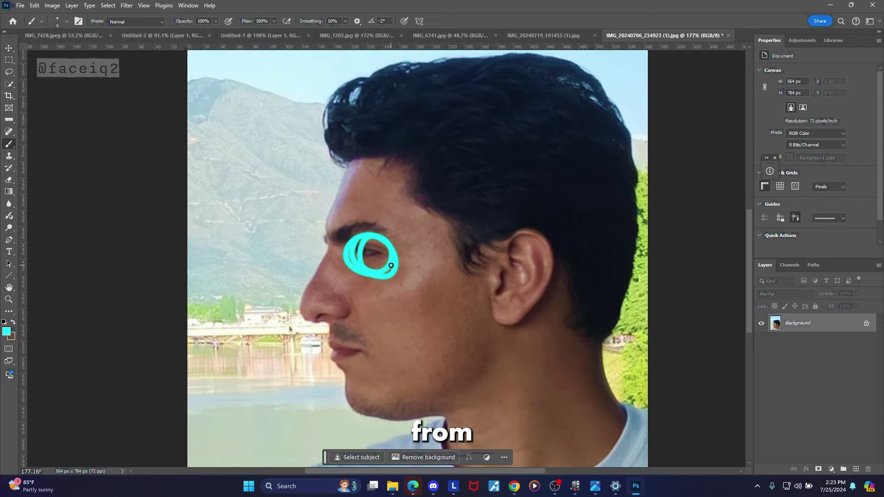
pyautogui.hotkey('ctrl', 'z')
# - Examine the nose in the profile photo and the whole face in the frontal portrait IMG_20240719_191455
pyautogui.scroll(-3, 391, 266)
pyautogui.scroll(1, 321, 261)
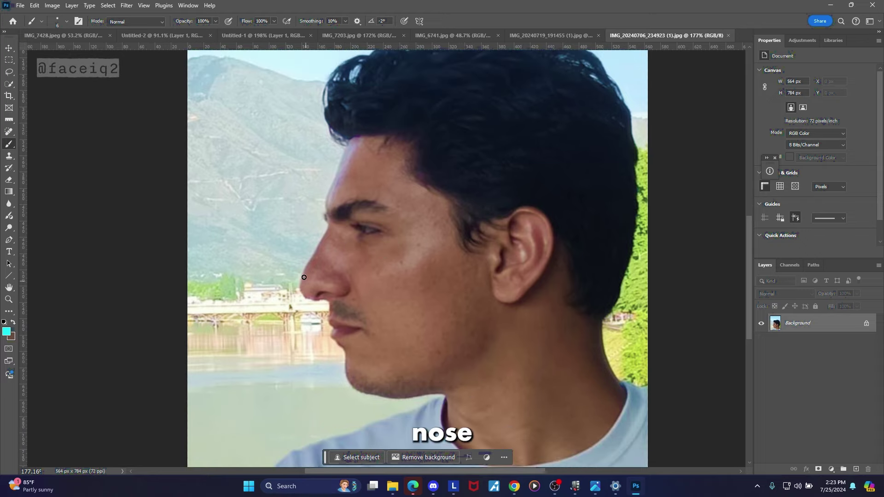
pyautogui.click(553, 35)
pyautogui.scroll(2, 384, 207)
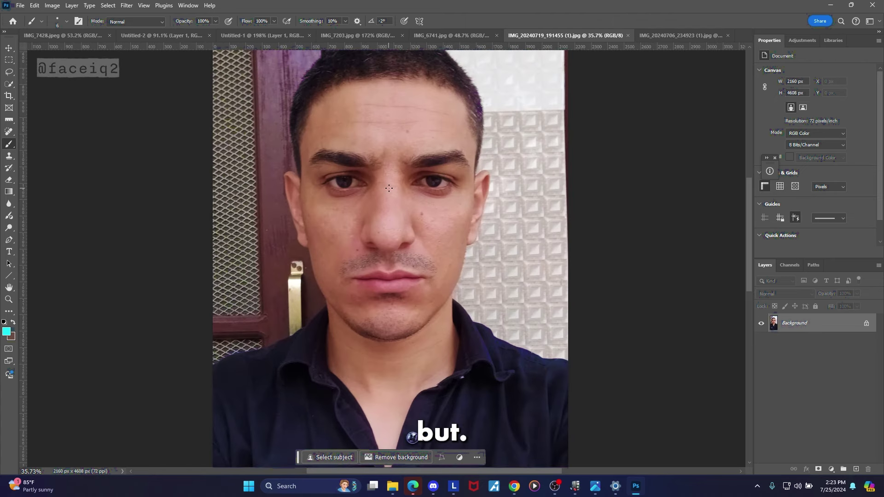
pyautogui.scroll(-2, 528, 134)
pyautogui.scroll(1, 527, 134)
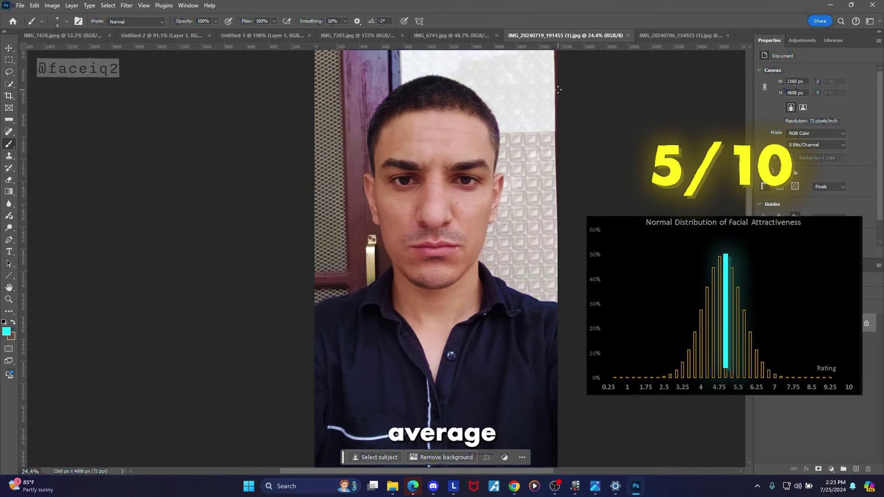
pyautogui.scroll(3, 415, 193)
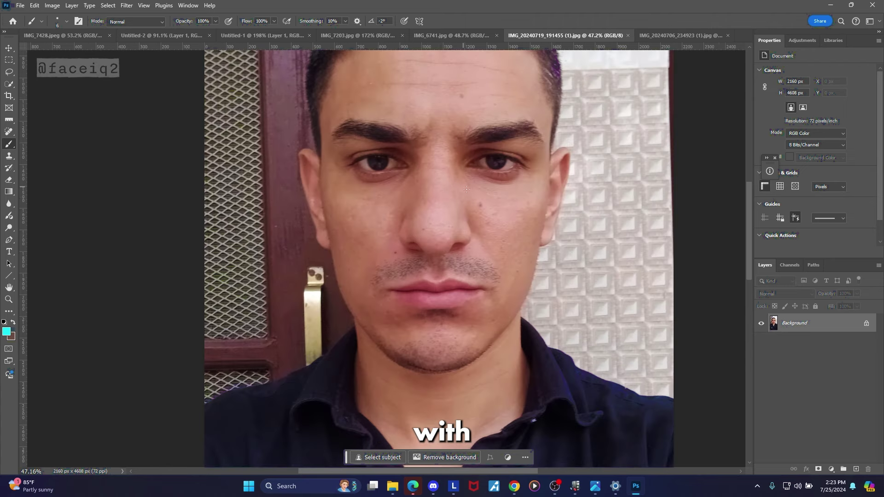
pyautogui.scroll(-2, 426, 225)
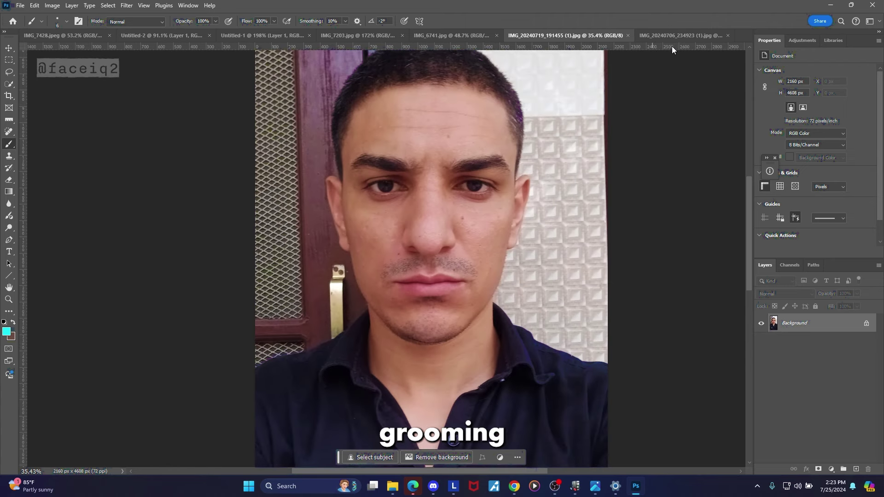
# - Mark the chin and circle the jaw corner in profile photo IMG_20240706_234923, undoing each mark
pyautogui.click(675, 36)
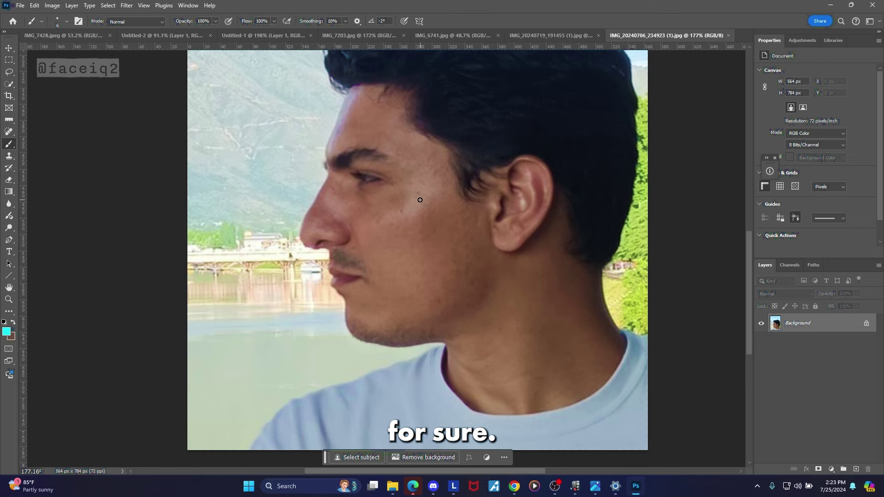
pyautogui.scroll(-1, 419, 199)
pyautogui.scroll(2, 349, 305)
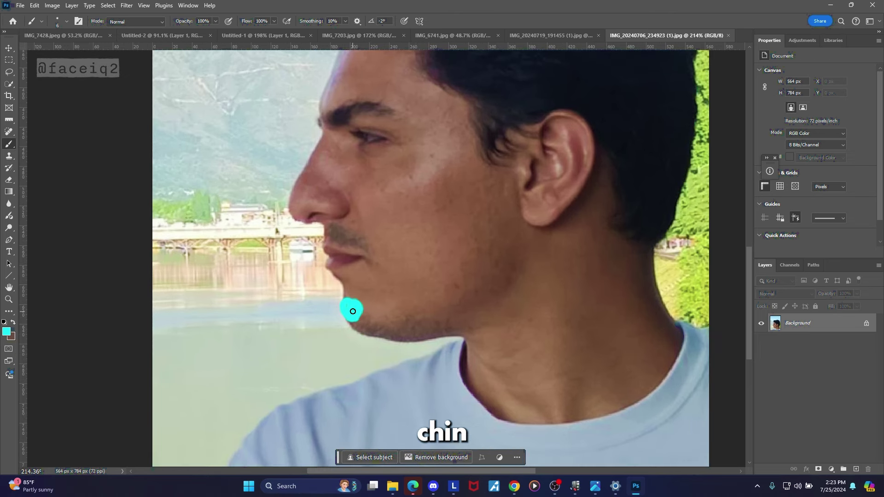
pyautogui.hotkey('ctrl', 'z')
pyautogui.scroll(1, 415, 263)
pyautogui.moveTo(496, 290)
pyautogui.mouseDown()
pyautogui.moveTo(520, 359)
pyautogui.moveTo(453, 324)
pyautogui.mouseUp()
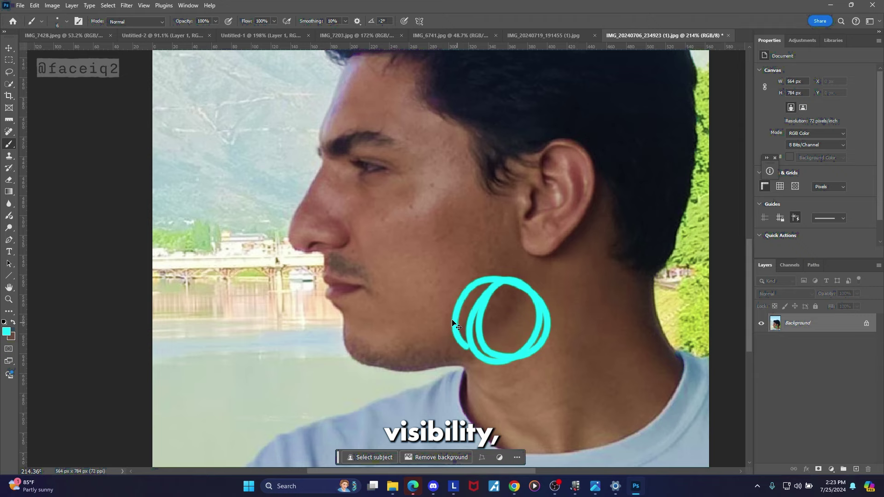
pyautogui.hotkey('ctrl', 'z')
# - Brush a mark on the bridge of the nose in the profile and undo it
pyautogui.moveTo(314, 190)
pyautogui.mouseDown()
pyautogui.moveTo(324, 208)
pyautogui.moveTo(315, 243)
pyautogui.moveTo(316, 218)
pyautogui.moveTo(286, 234)
pyautogui.moveTo(302, 190)
pyautogui.moveTo(399, 260)
pyautogui.moveTo(322, 189)
pyautogui.mouseUp()
pyautogui.hotkey('ctrl', 'z')
pyautogui.hotkey('ctrl', 'z')
pyautogui.hotkey('ctrl', 'z')
# - Brush a stroke over the eye in the profile and undo it
pyautogui.scroll(2, 327, 199)
pyautogui.hotkey('ctrl', 'z')
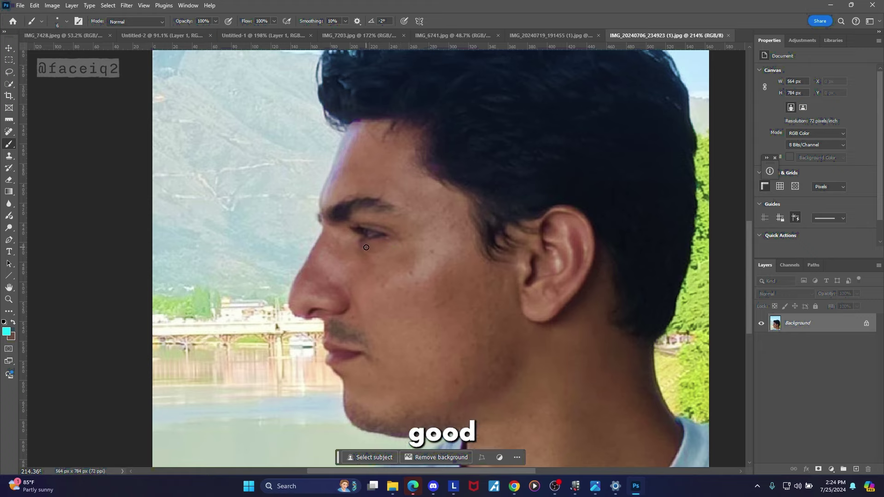
pyautogui.hotkey('ctrl', 'z')
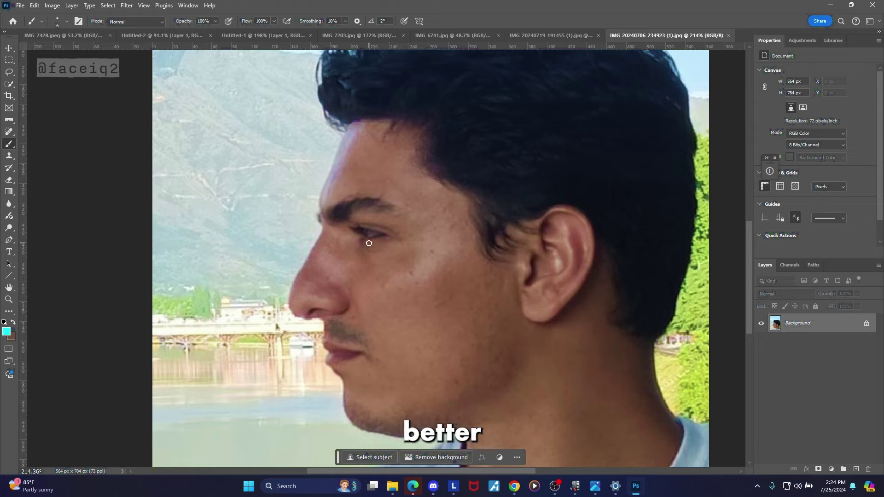
pyautogui.moveTo(362, 220)
pyautogui.mouseDown()
pyautogui.moveTo(373, 221)
pyautogui.moveTo(352, 220)
pyautogui.moveTo(374, 215)
pyautogui.moveTo(398, 290)
pyautogui.moveTo(400, 237)
pyautogui.mouseUp()
pyautogui.hotkey('ctrl', 'z')
# - Circle the lower nose in frontal portrait IMG_20240719_191455 with the brush and undo the mark
pyautogui.click(550, 35)
pyautogui.scroll(3, 450, 168)
pyautogui.hotkey('ctrl', 'z')
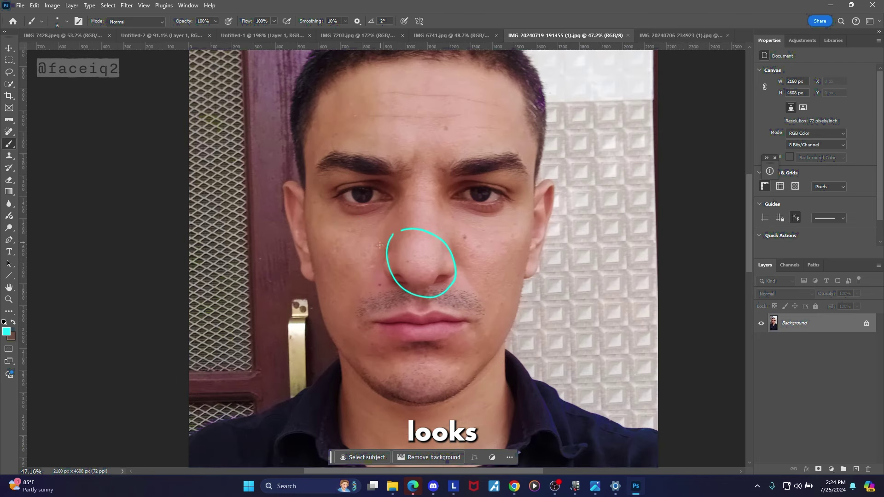
pyautogui.hotkey('ctrl', 'z')
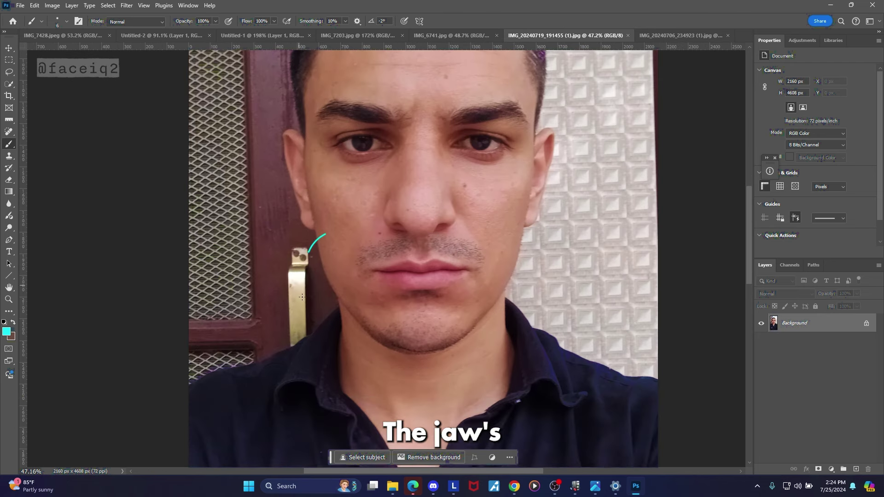
# - Brush a loop beside the jaw on the door-handle side of the frontal portrait and undo it
pyautogui.moveTo(301, 297)
pyautogui.mouseDown()
pyautogui.moveTo(566, 248)
pyautogui.moveTo(339, 233)
pyautogui.mouseUp()
pyautogui.hotkey('ctrl', 'z')
pyautogui.scroll(-3, 554, 177)
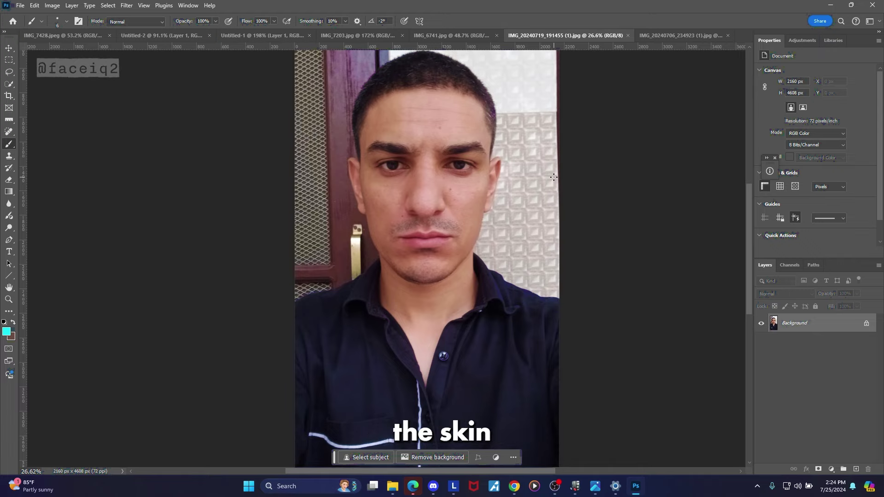
# - Scribble over the moustache area in the frontal portrait and undo the stroke
pyautogui.moveTo(423, 235)
pyautogui.mouseDown()
pyautogui.moveTo(398, 230)
pyautogui.moveTo(426, 225)
pyautogui.mouseUp()
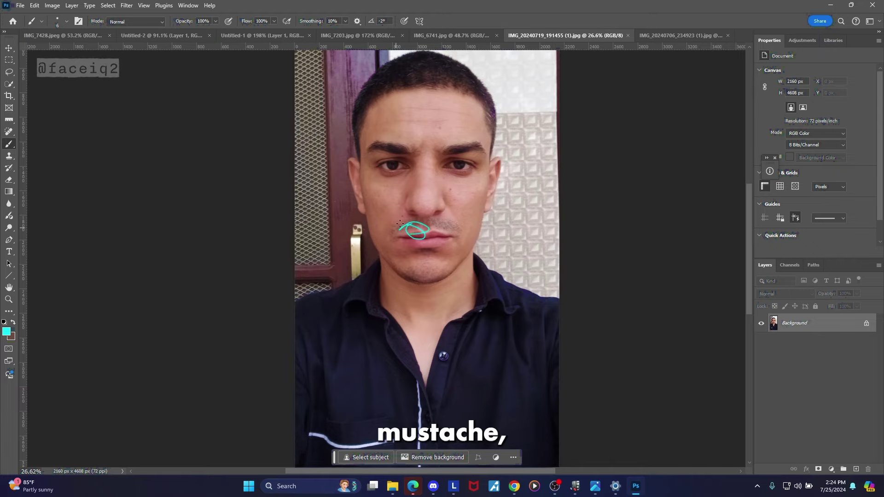
pyautogui.hotkey('ctrl', 'z')
pyautogui.scroll(4, 425, 249)
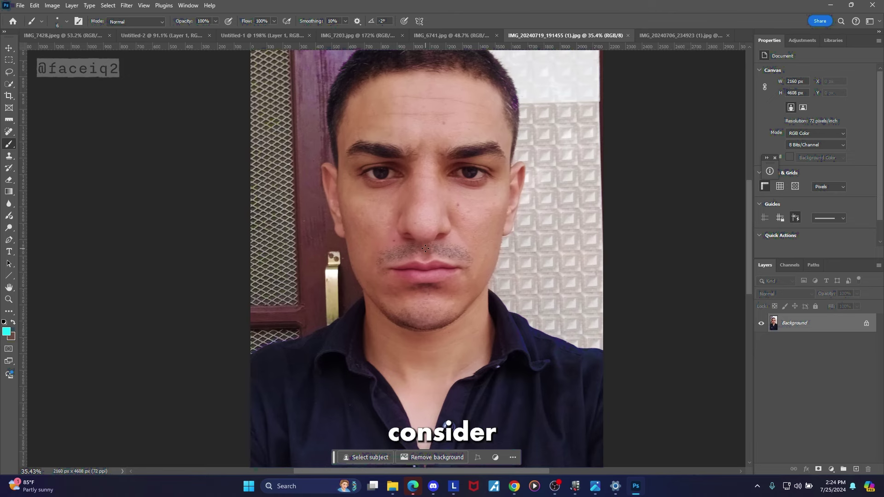
# - View the whole profile photo IMG_20240706_234923 and return to the frontal portrait
pyautogui.hotkey('ctrl', 'Tab')
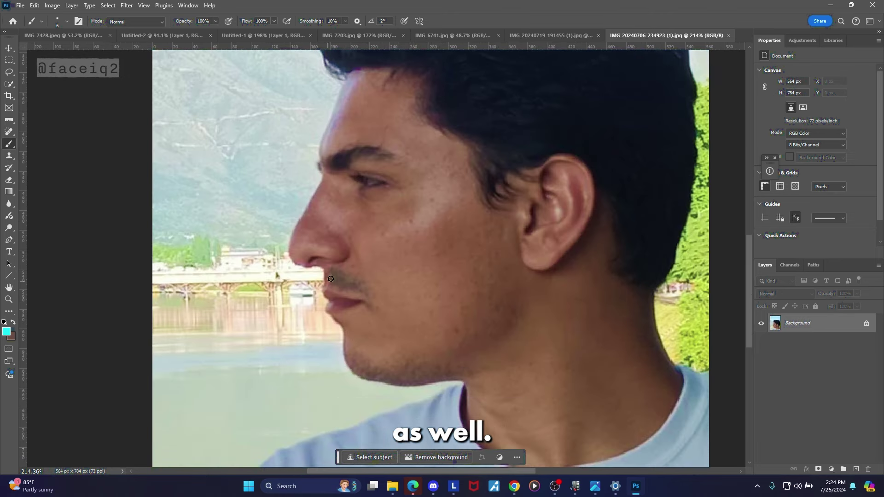
pyautogui.hotkey('ctrl', '0')
pyautogui.hotkey('ctrl', 'shift', 'Tab')
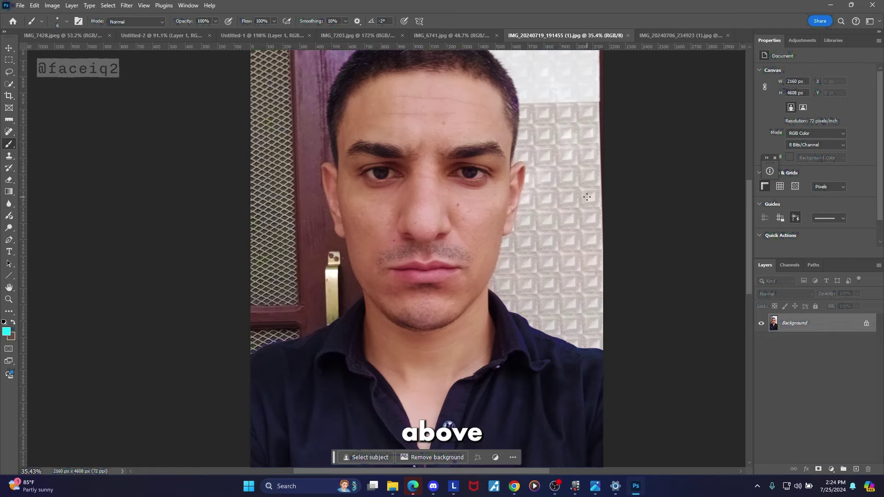
# - Brush close-up marks around both eyes in IMG_20240719_191455, undoing the first one
pyautogui.scroll(3, 485, 182)
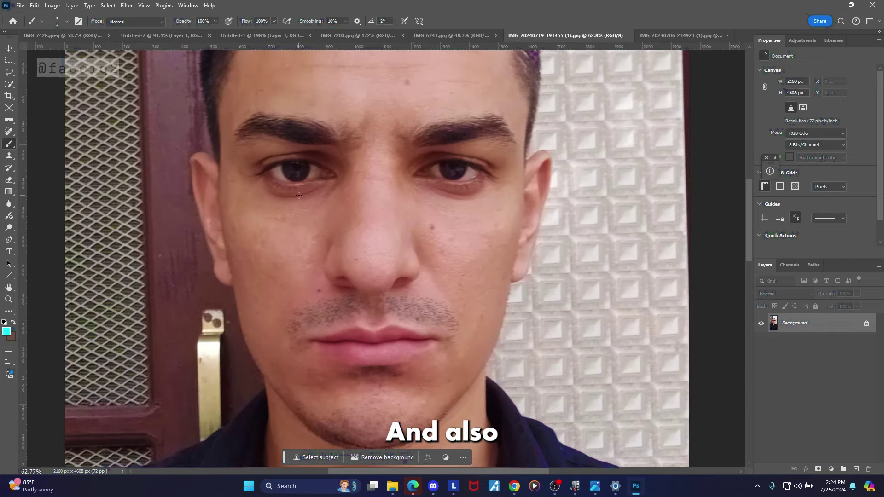
pyautogui.scroll(2, 299, 195)
pyautogui.moveTo(341, 188)
pyautogui.mouseDown()
pyautogui.moveTo(278, 209)
pyautogui.moveTo(325, 202)
pyautogui.moveTo(264, 205)
pyautogui.moveTo(310, 202)
pyautogui.mouseUp()
pyautogui.hotkey('ctrl', 'z')
pyautogui.moveTo(481, 195); pyautogui.dragTo(489, 202)
pyautogui.scroll(-2, 523, 217)
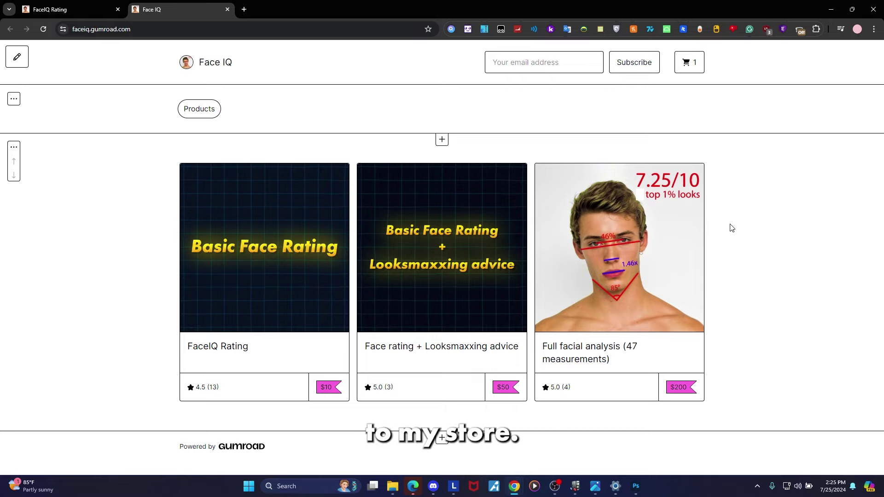
# - In the Gumroad store in the browser, open the FaceIQ Rating product and look through its page
pyautogui.click(316, 236)
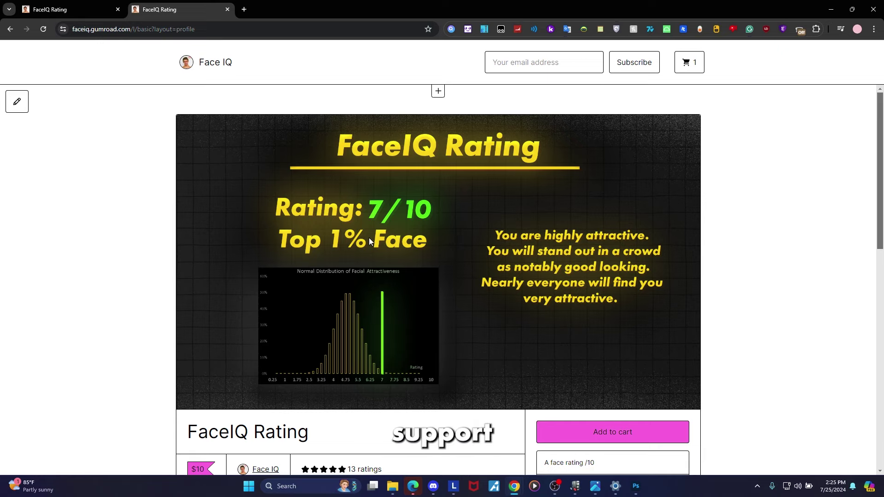
pyautogui.scroll(-2, 325, 272)
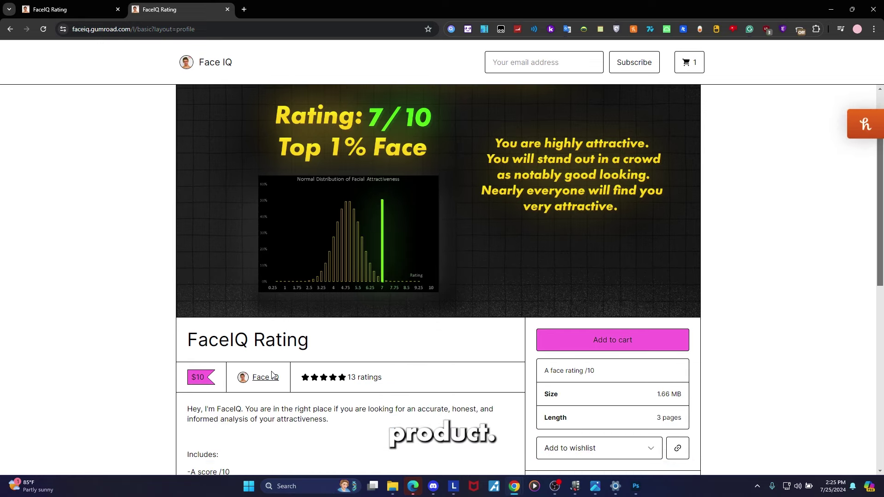